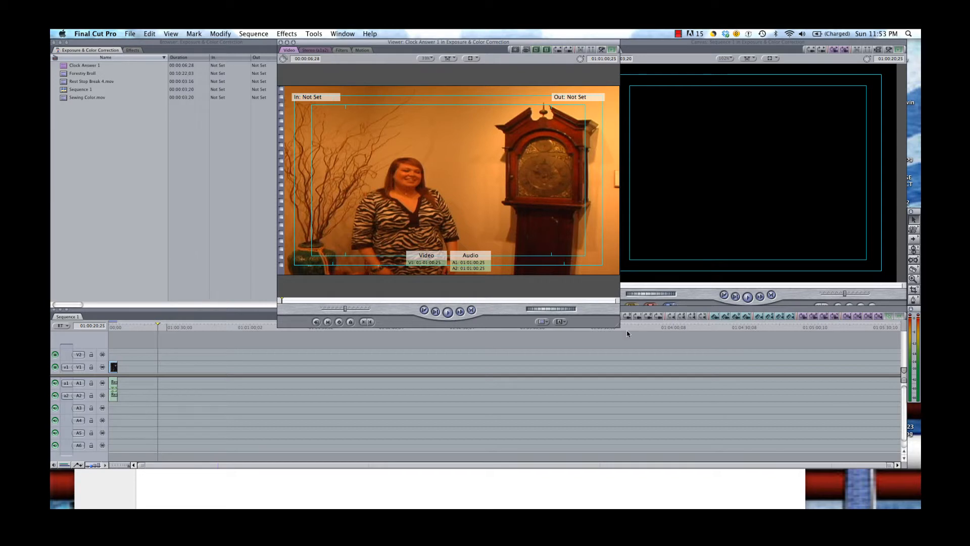
# Overwrite the Clock Answer 1 clip into Sequence 1 at 01:00:20:25.
pyautogui.click(65, 67)
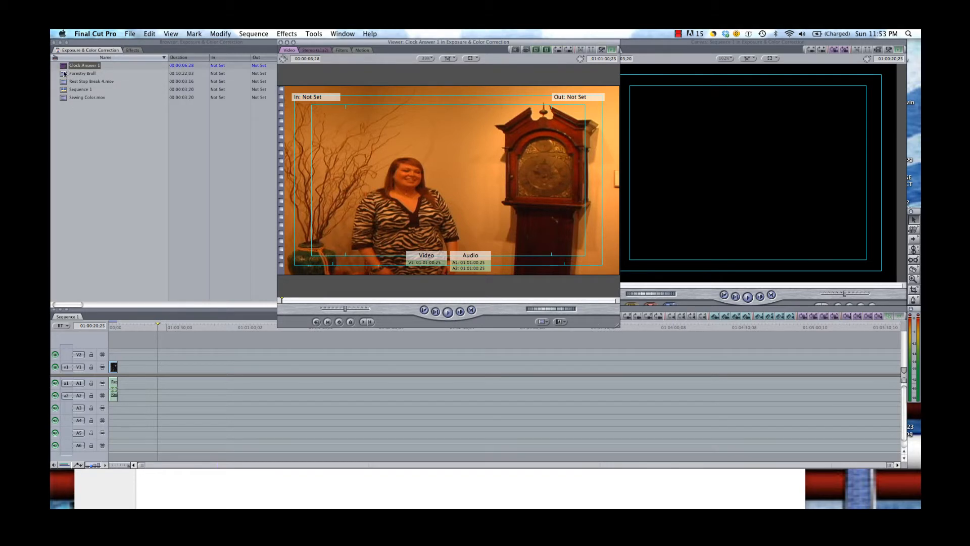
pyautogui.moveTo(461, 178); pyautogui.dragTo(709, 121)
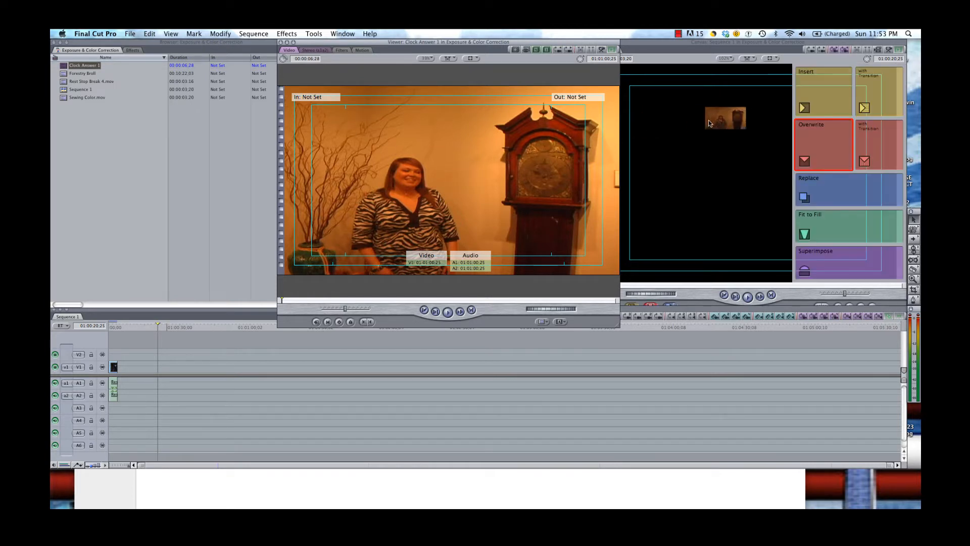
pyautogui.moveTo(798, 153); pyautogui.dragTo(808, 152)
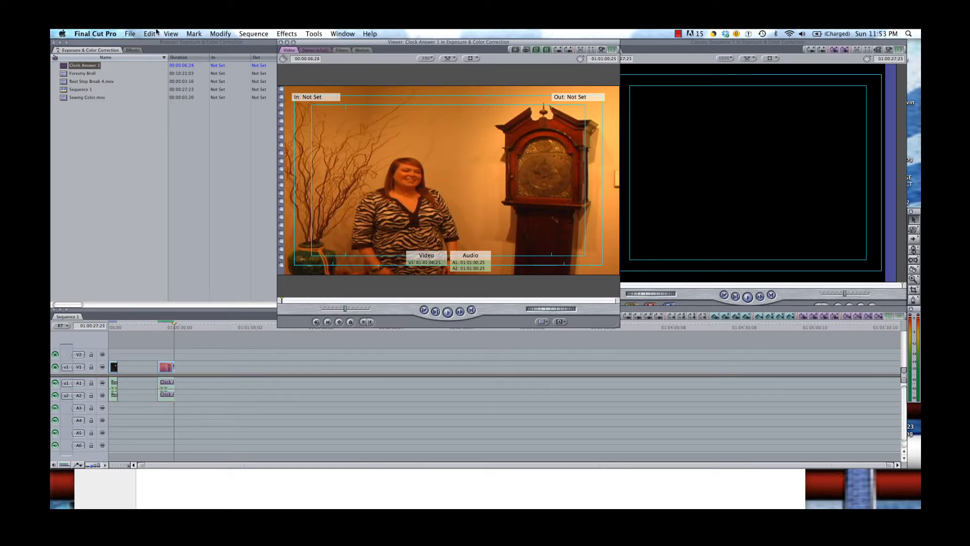
# Apply the Color Corrector 3-way video filter to the Clock Answer 1 clip in the sequence.
pyautogui.click(133, 50)
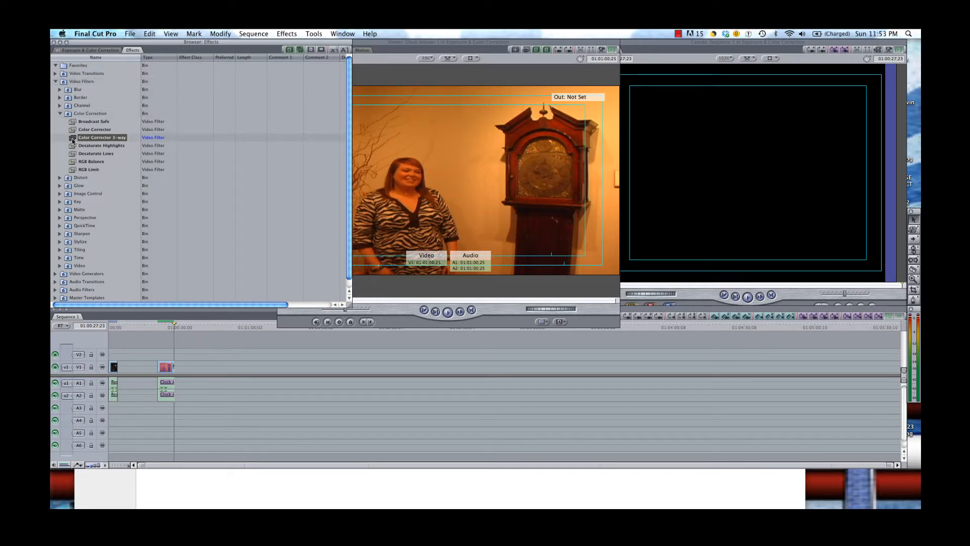
pyautogui.moveTo(73, 141); pyautogui.dragTo(167, 372)
pyautogui.moveTo(167, 372)
pyautogui.mouseDown()
pyautogui.moveTo(156, 329)
pyautogui.moveTo(165, 371)
pyautogui.mouseUp()
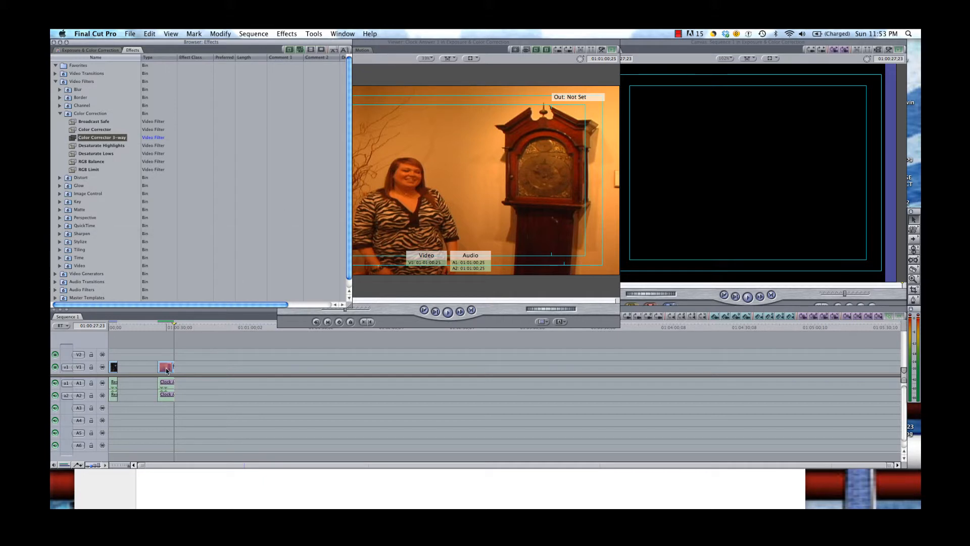
pyautogui.click(168, 363)
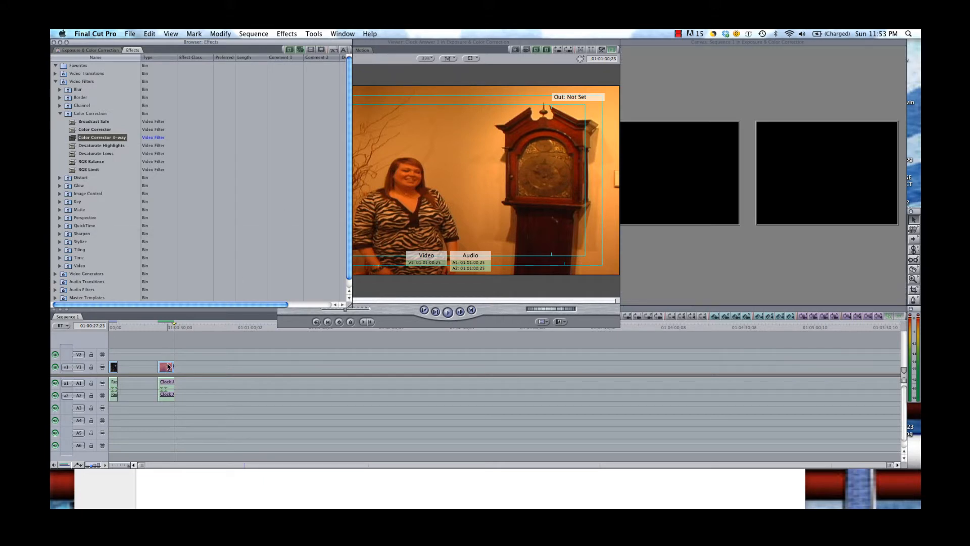
# Open the sequence's Clock Answer 1 clip in the Viewer and set its display to Fit to Window.
pyautogui.click(449, 44)
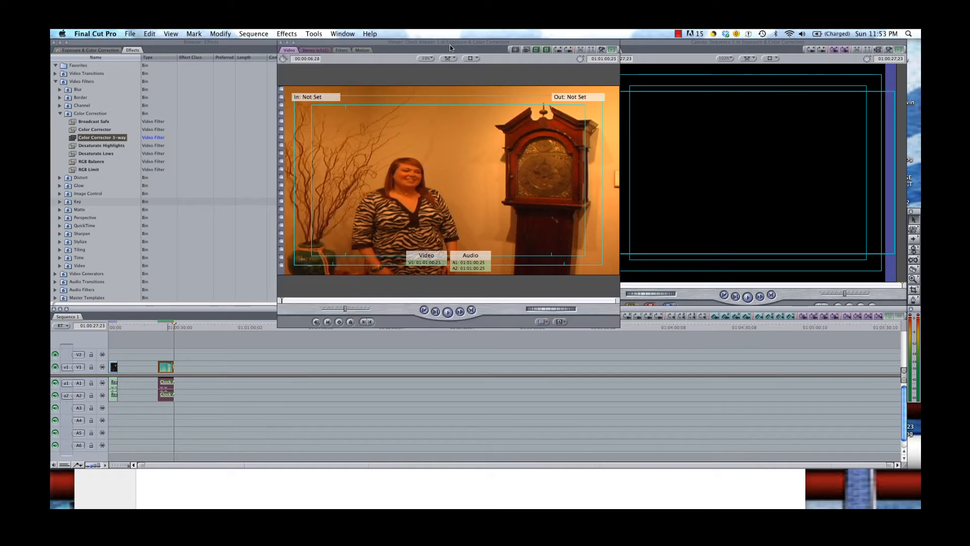
pyautogui.doubleClick(165, 367)
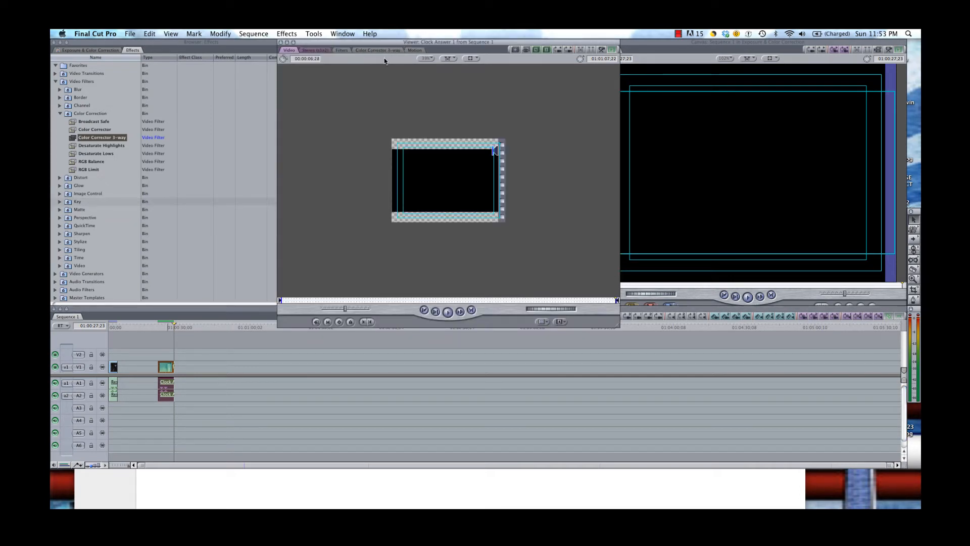
pyautogui.click(427, 58)
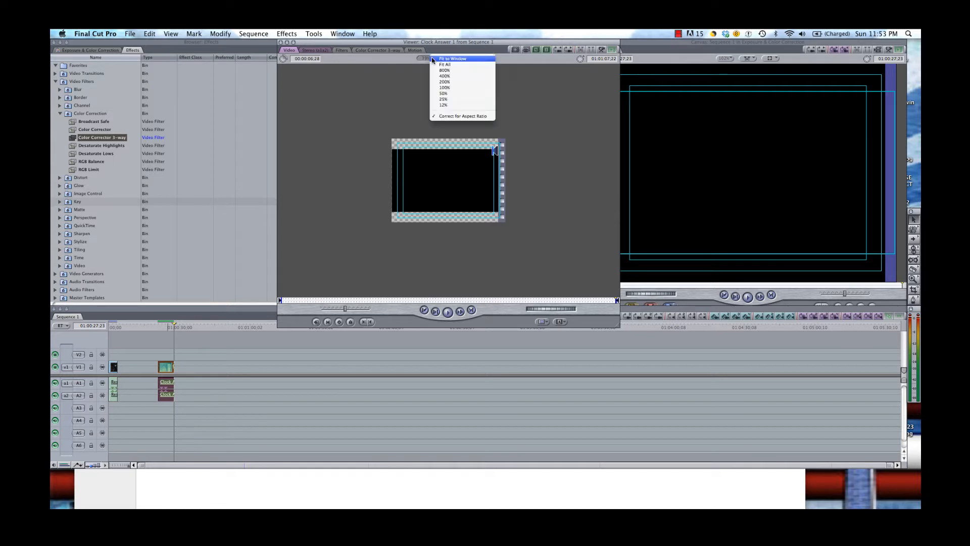
pyautogui.click(437, 66)
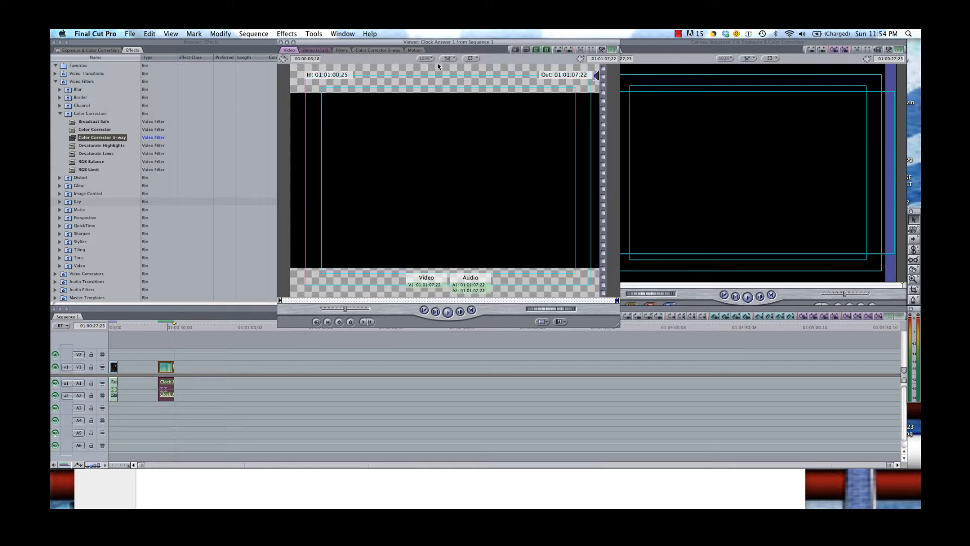
pyautogui.click(434, 60)
pyautogui.click(445, 60)
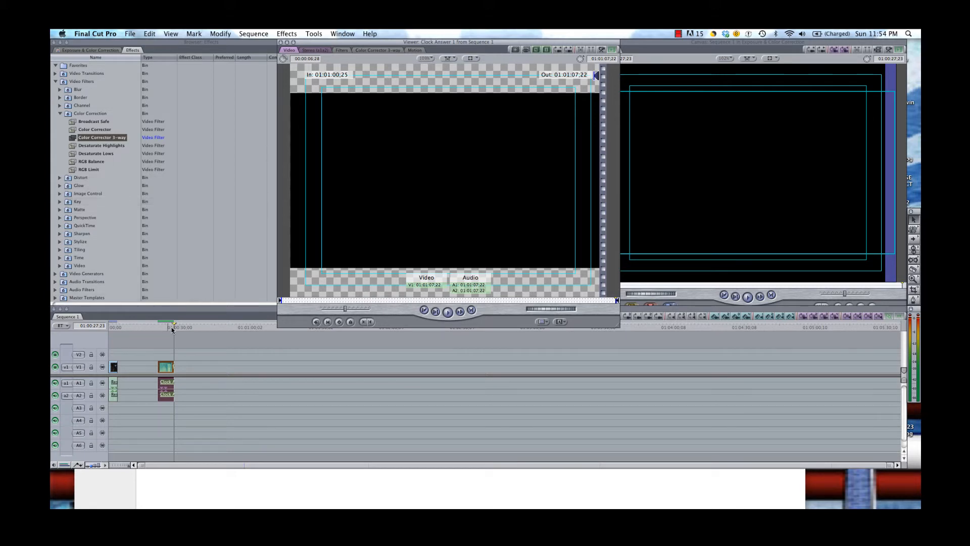
# Park the playhead at the start of the Clock Answer 1 clip and balance the whites by sampling a white stripe of the dress.
pyautogui.moveTo(175, 326); pyautogui.dragTo(164, 329)
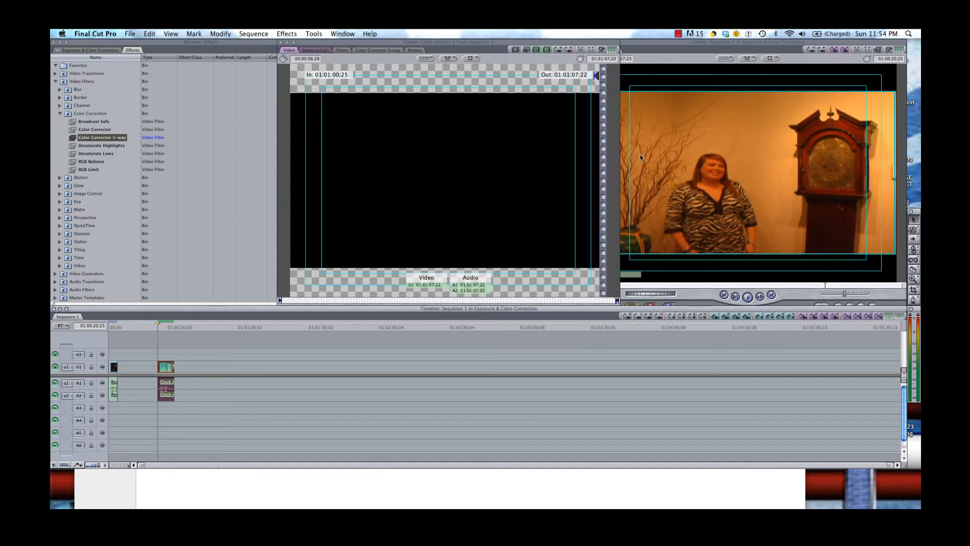
pyautogui.click(373, 50)
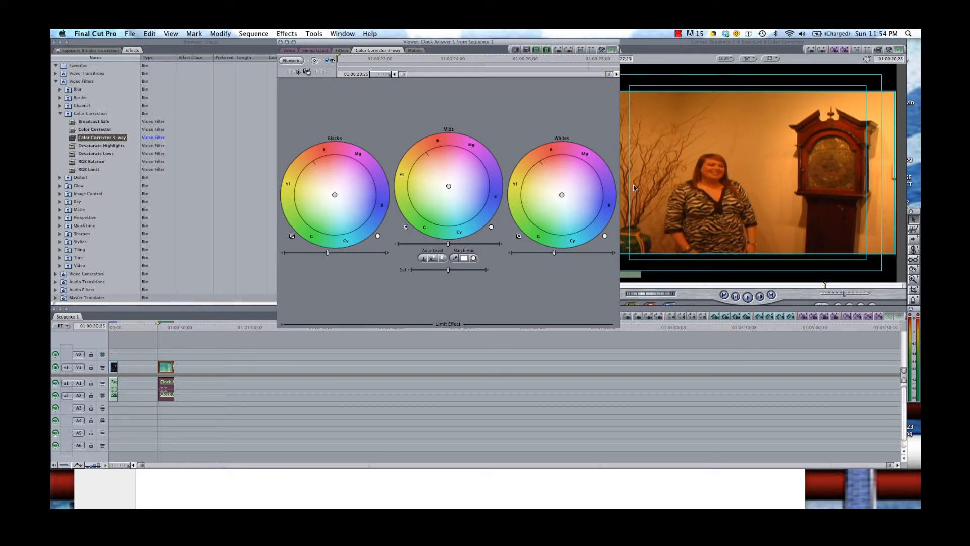
pyautogui.click(519, 236)
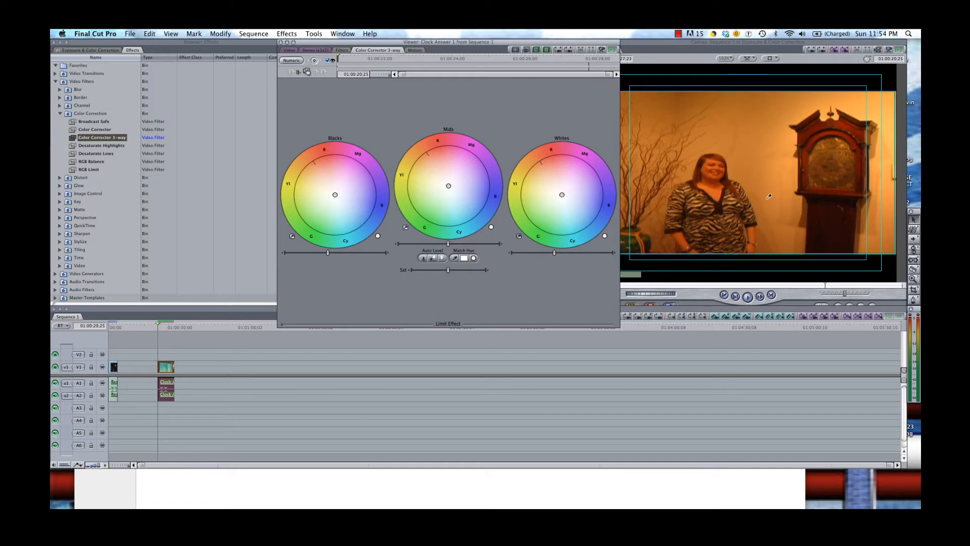
pyautogui.click(699, 205)
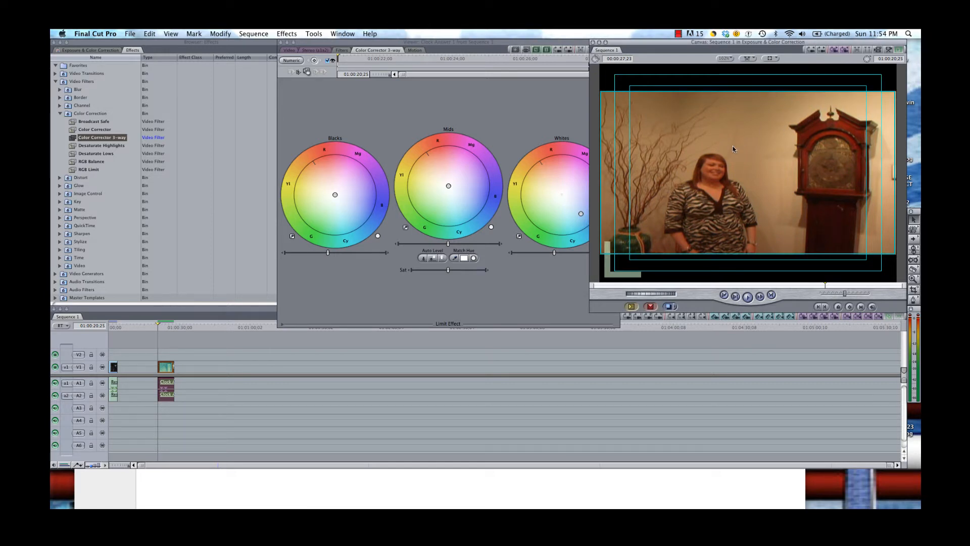
# Undo and redo the whites balance to compare the image before and after.
pyautogui.press('super+z')
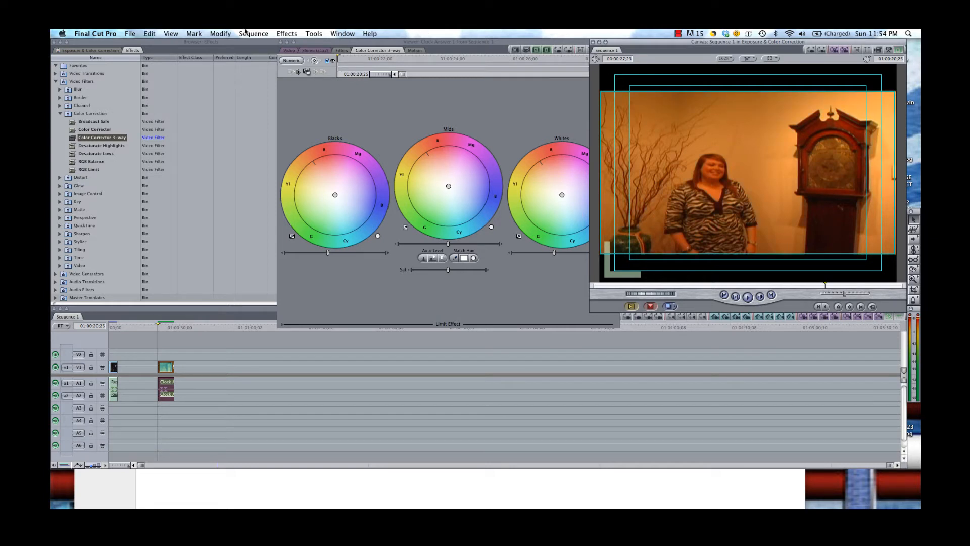
pyautogui.click(163, 33)
pyautogui.moveTo(150, 33)
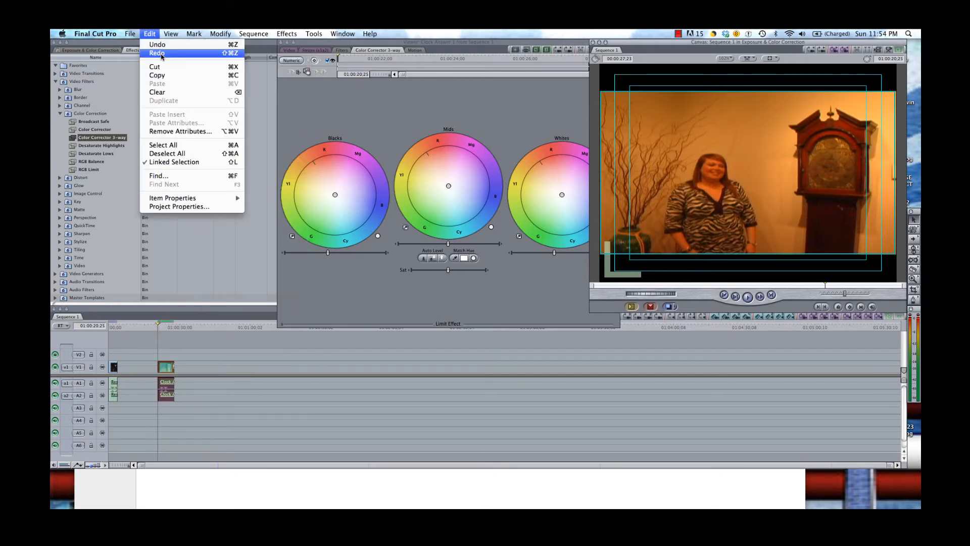
pyautogui.click(160, 54)
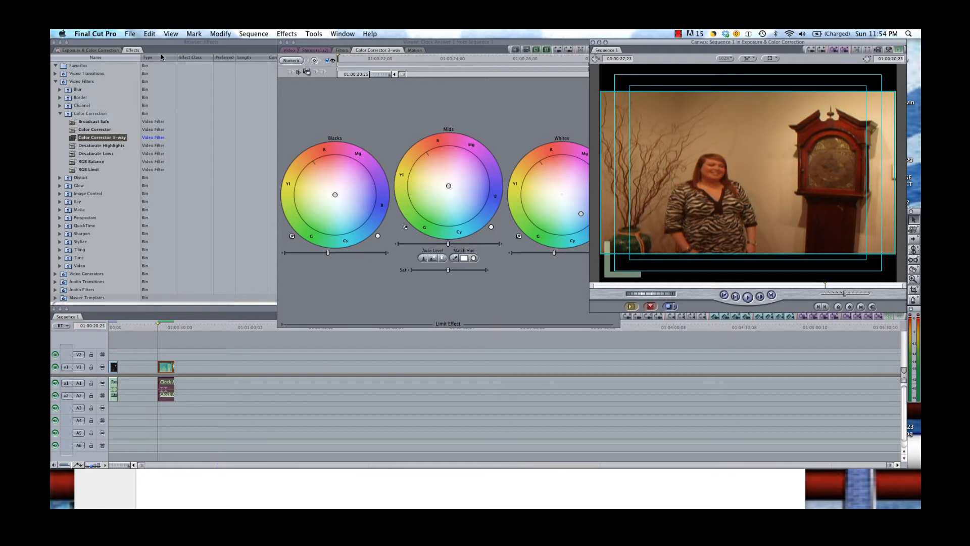
# Balance the blacks of the Color Corrector 3-way by sampling a black stripe of the dress.
pyautogui.click(306, 98)
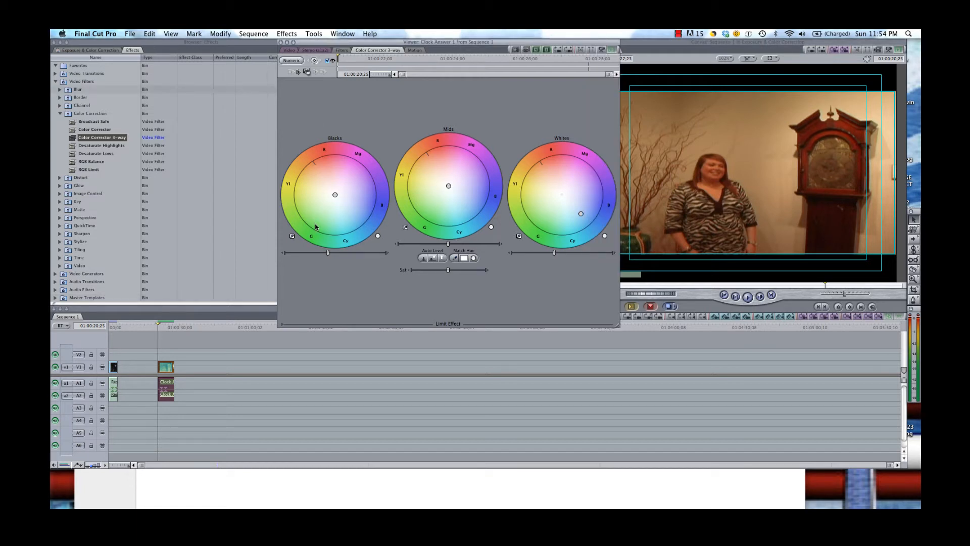
pyautogui.click(292, 237)
pyautogui.click(716, 211)
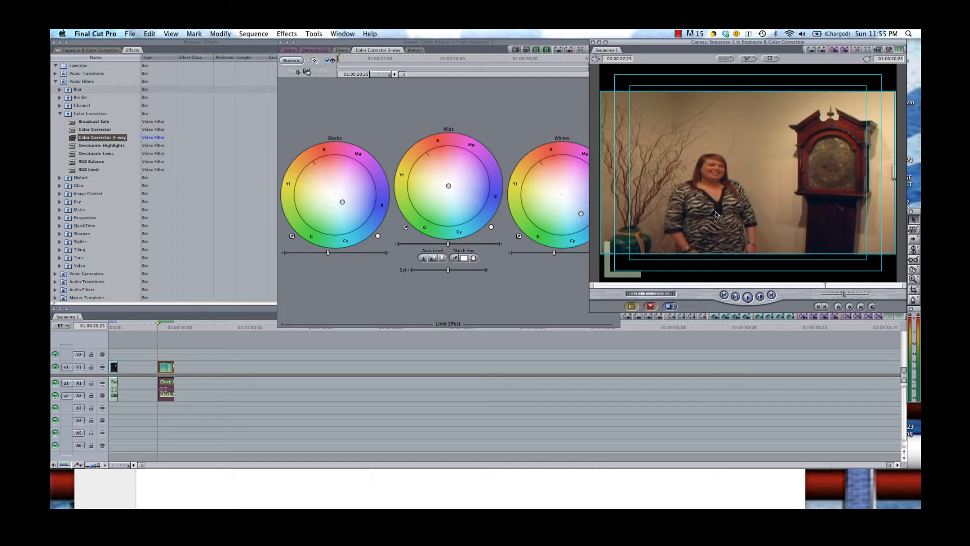
# Undo and redo the blacks balance to compare the image before and after.
pyautogui.press('super+z')
pyautogui.click(154, 34)
pyautogui.click(159, 55)
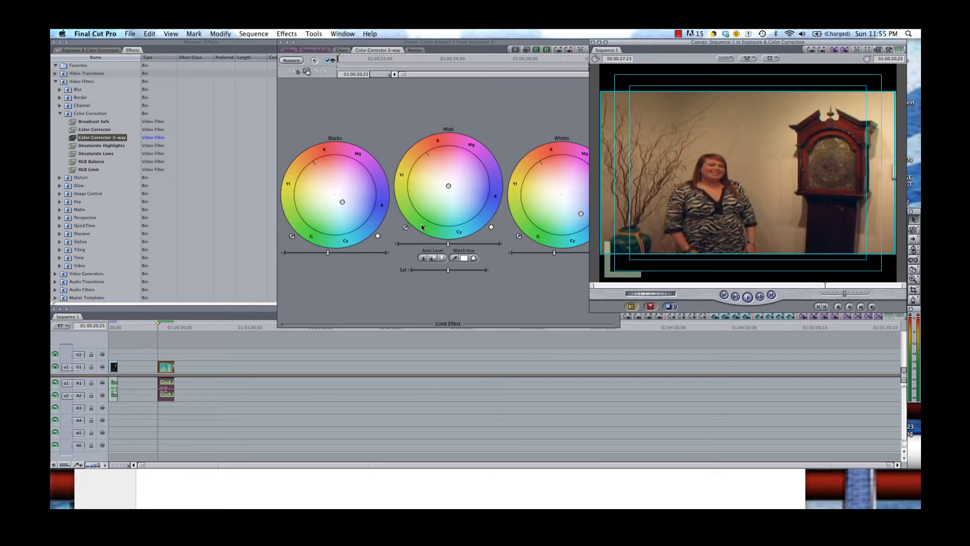
# Try balancing the mids by sampling the zebra dress, and undo that mids adjustment.
pyautogui.click(406, 229)
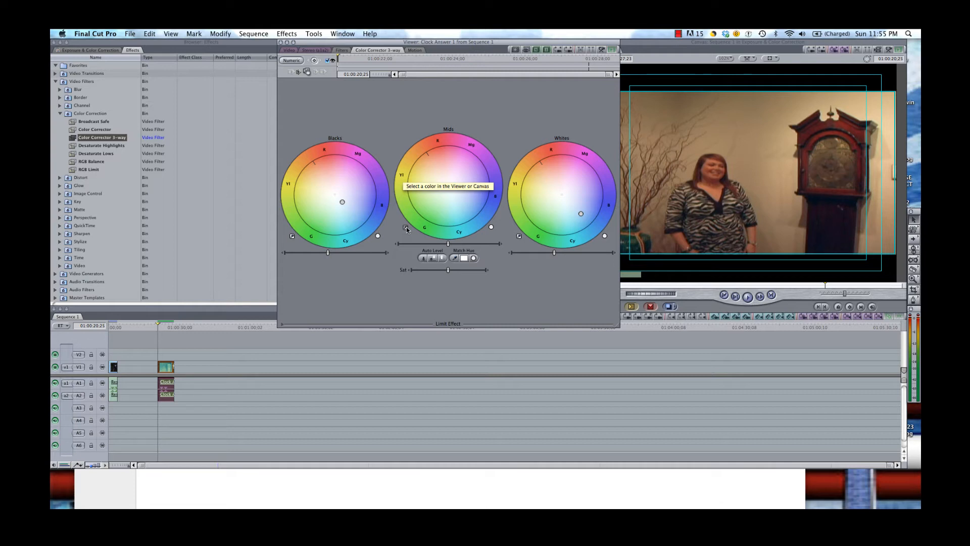
pyautogui.click(406, 228)
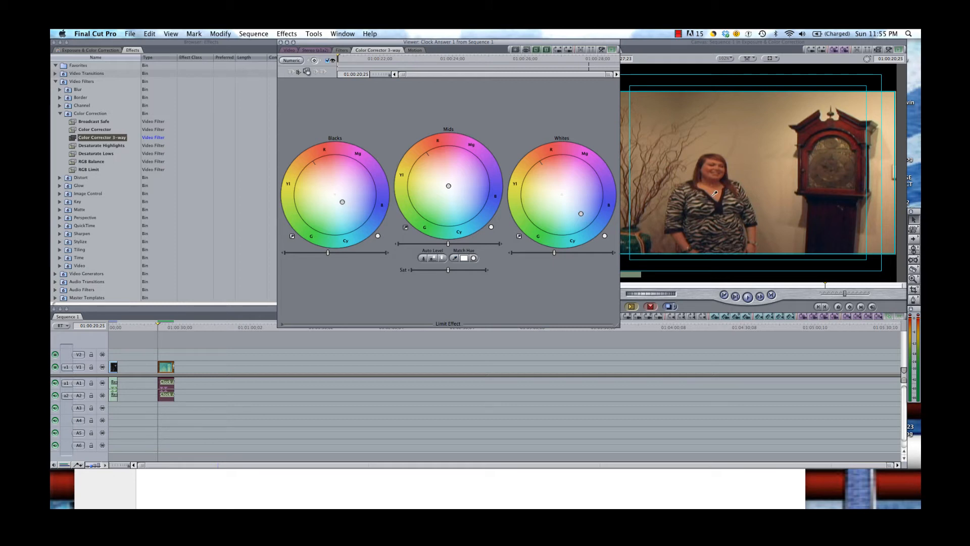
pyautogui.click(697, 199)
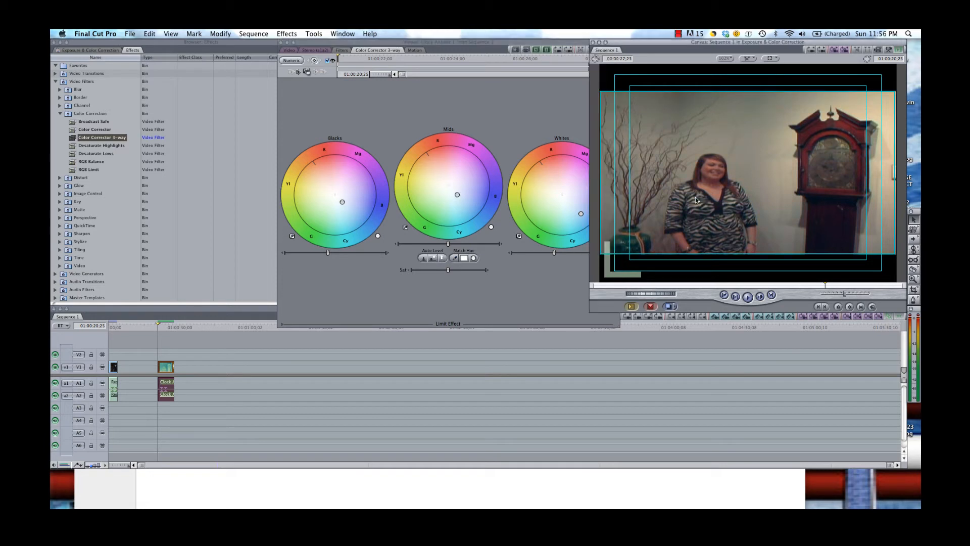
pyautogui.press('super+z')
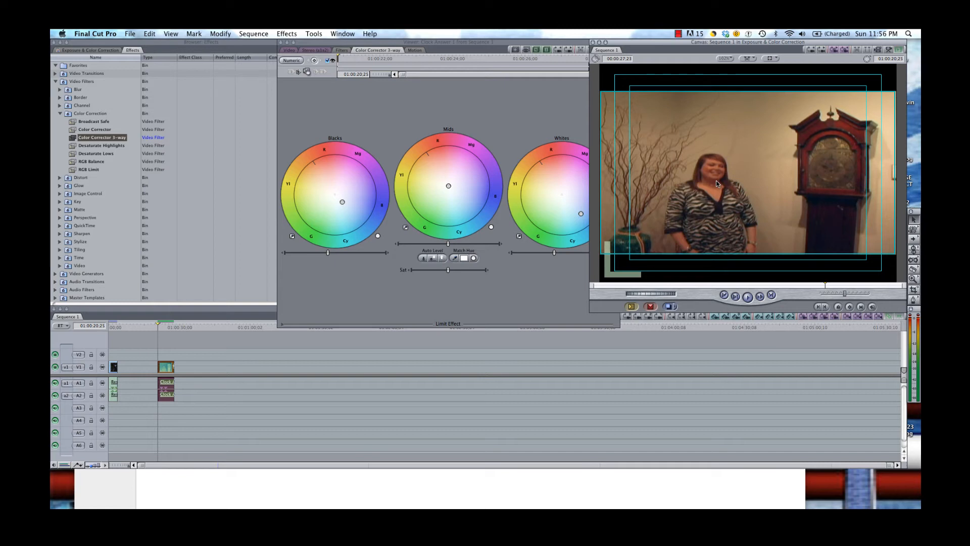
# Raise the mids, whites and blacks levels slightly and set the saturation just above its neutral point.
pyautogui.click(525, 116)
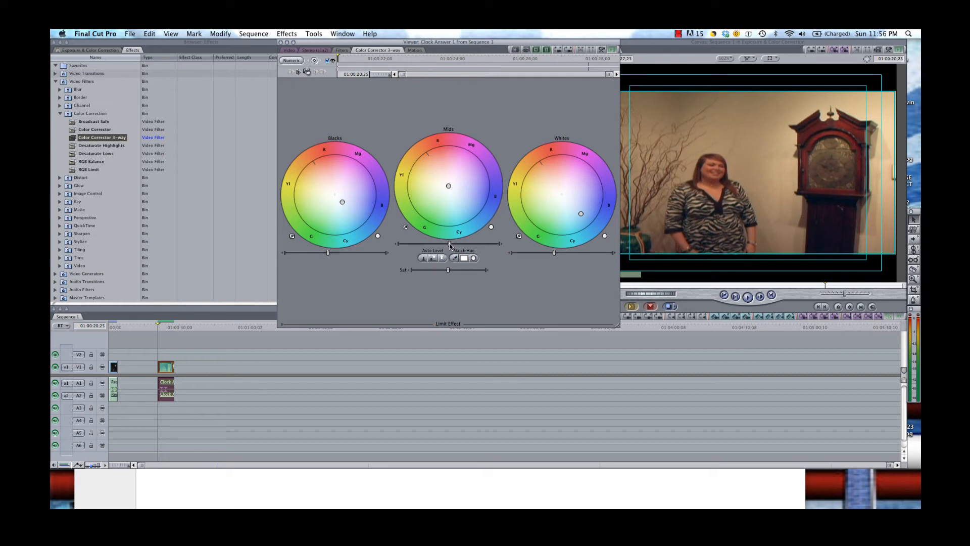
pyautogui.moveTo(450, 244); pyautogui.dragTo(452, 245)
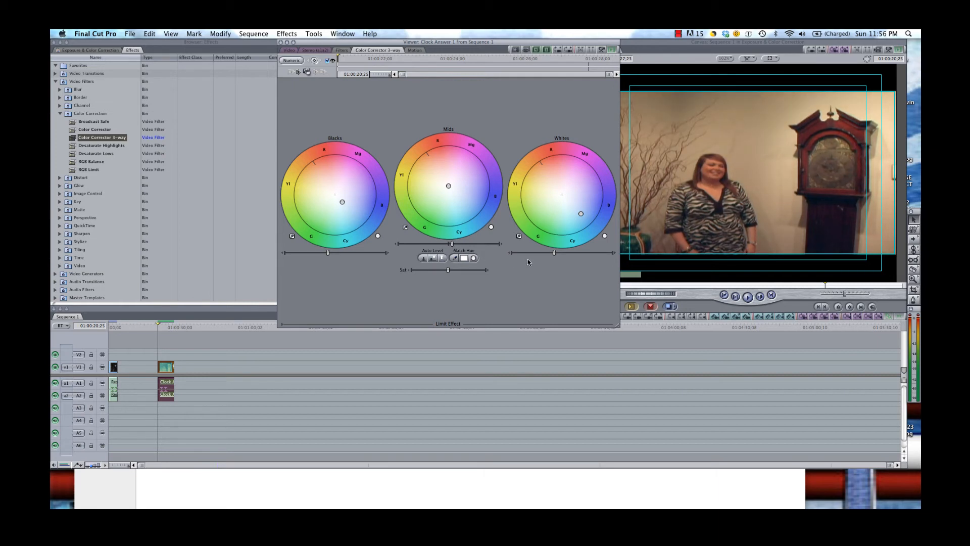
pyautogui.moveTo(553, 252)
pyautogui.mouseDown()
pyautogui.moveTo(583, 252)
pyautogui.moveTo(558, 254)
pyautogui.mouseUp()
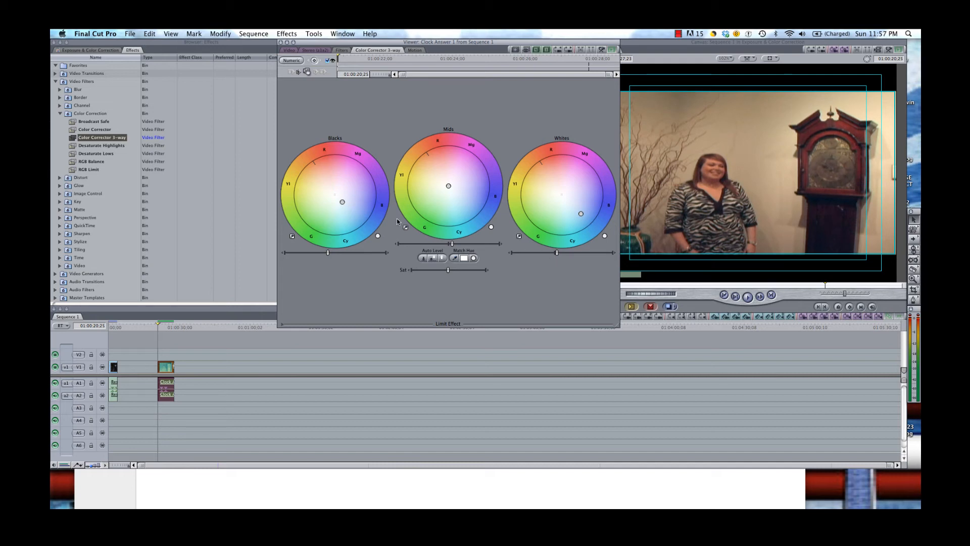
pyautogui.moveTo(328, 252); pyautogui.dragTo(334, 254)
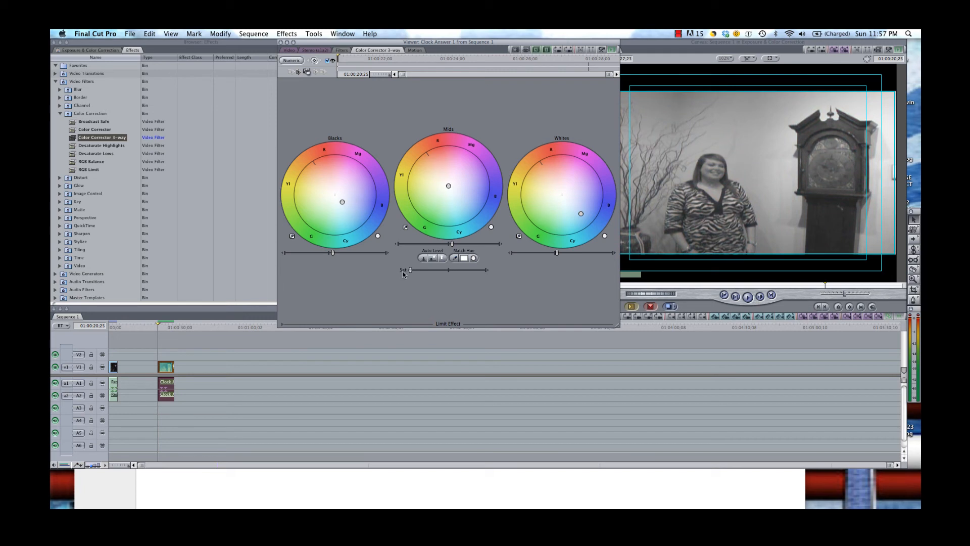
pyautogui.moveTo(409, 270); pyautogui.dragTo(450, 271)
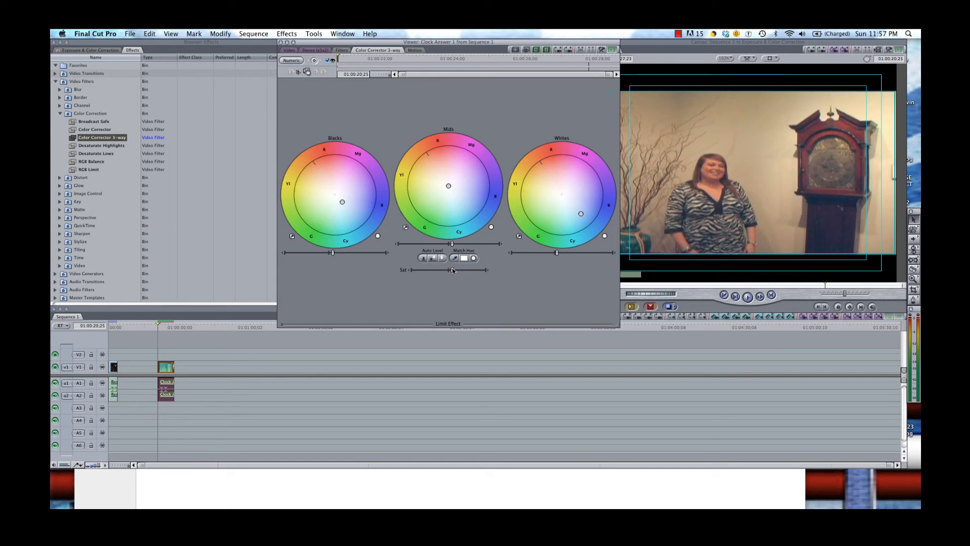
pyautogui.moveTo(453, 271)
pyautogui.mouseDown()
pyautogui.moveTo(476, 266)
pyautogui.moveTo(450, 268)
pyautogui.mouseUp()
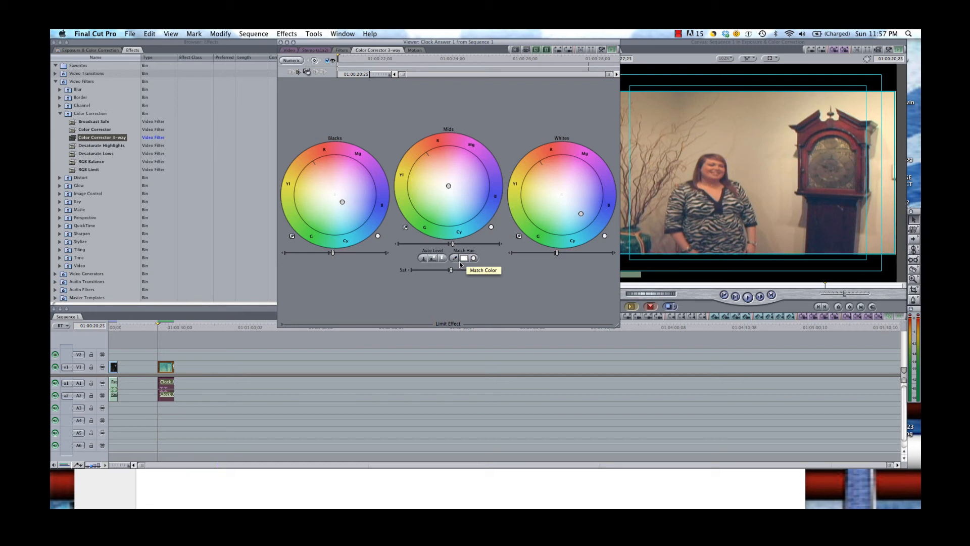
# Overwrite a second copy of Clock Answer 1 into the sequence at 01:00:46:20 and park the playhead within it at 01:00:49:00.
pyautogui.click(218, 326)
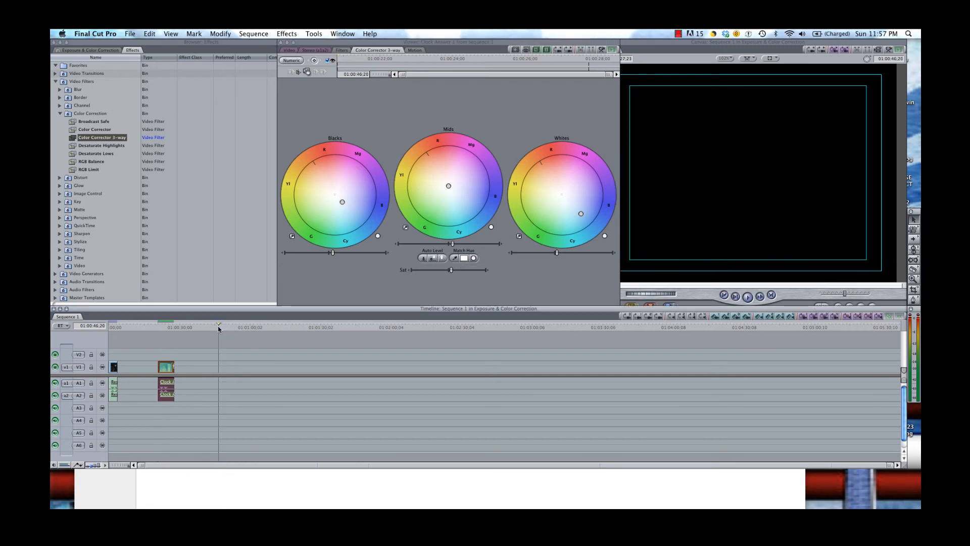
pyautogui.click(96, 58)
pyautogui.click(98, 50)
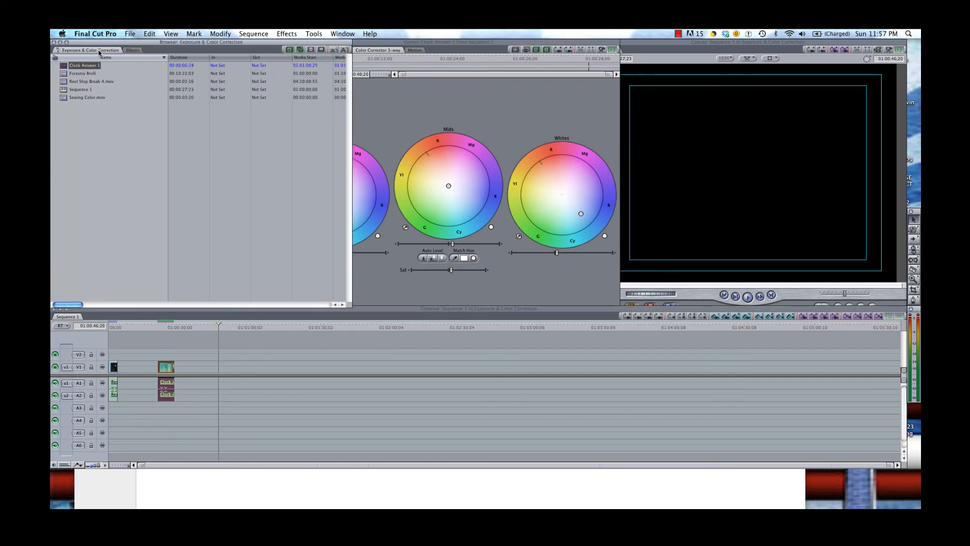
pyautogui.moveTo(227, 65); pyautogui.dragTo(823, 143)
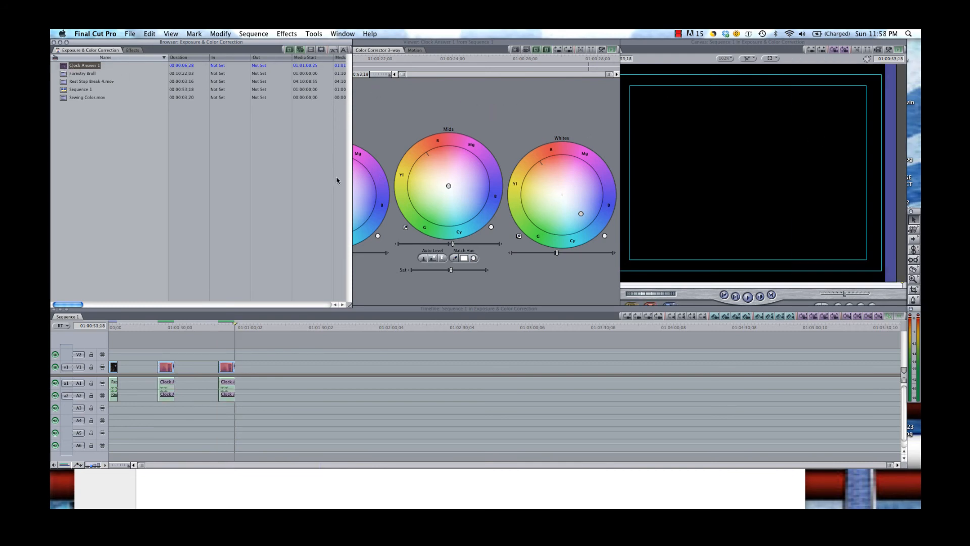
pyautogui.click(224, 325)
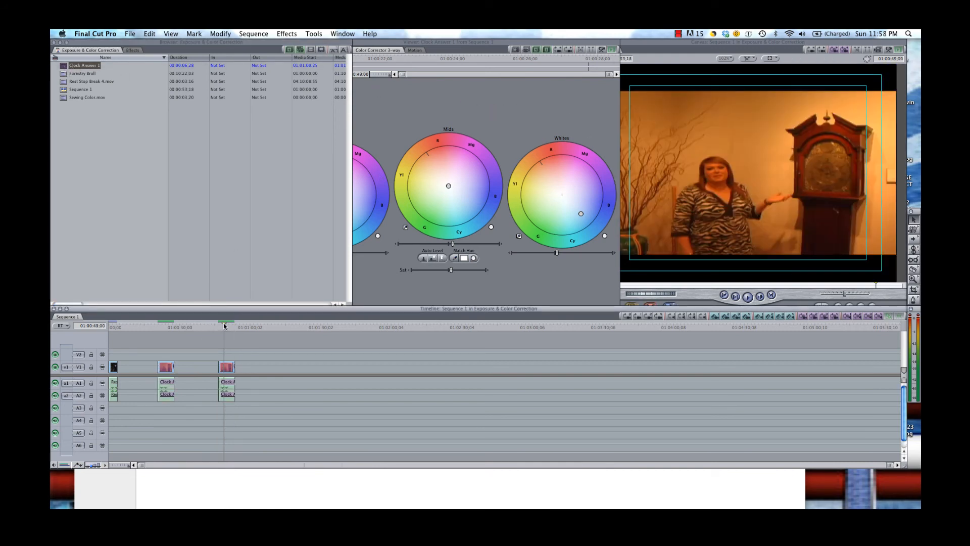
# Apply the Color Corrector 3-way filter to the second Clock Answer 1 copy and open its filter controls.
pyautogui.click(133, 50)
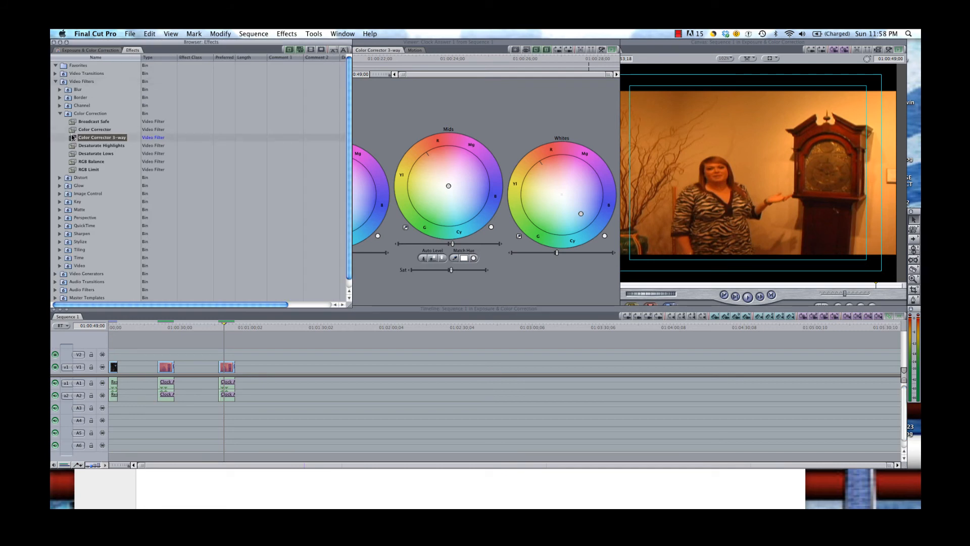
pyautogui.moveTo(73, 138); pyautogui.dragTo(227, 370)
pyautogui.doubleClick(227, 370)
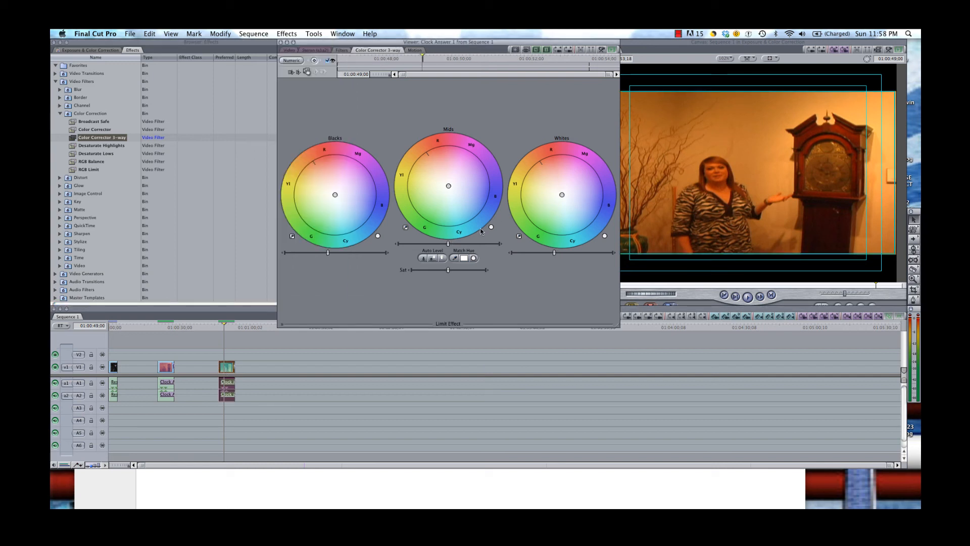
# Apply the automatic white level, contrast and black level adjustments to the second Clock Answer 1 copy.
pyautogui.click(442, 259)
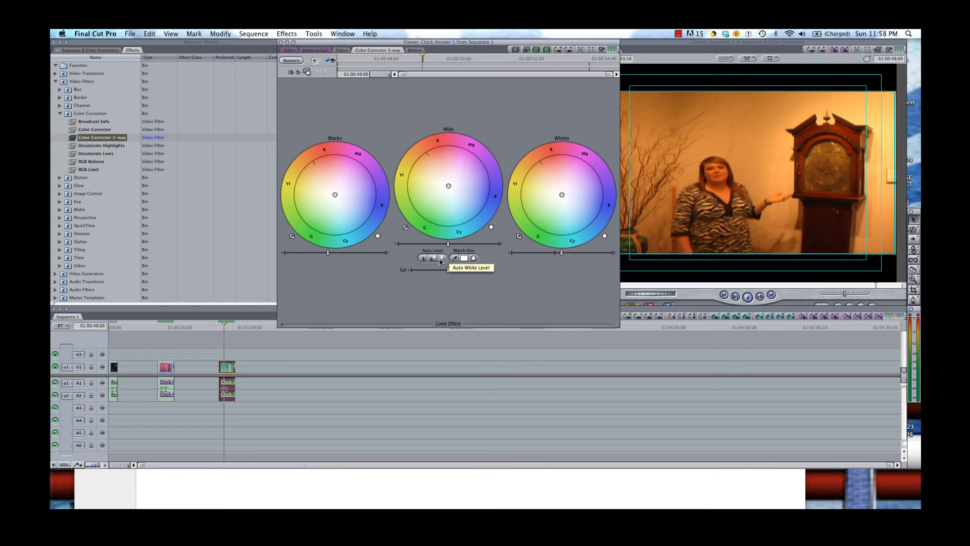
pyautogui.hscroll(-2, 442, 262)
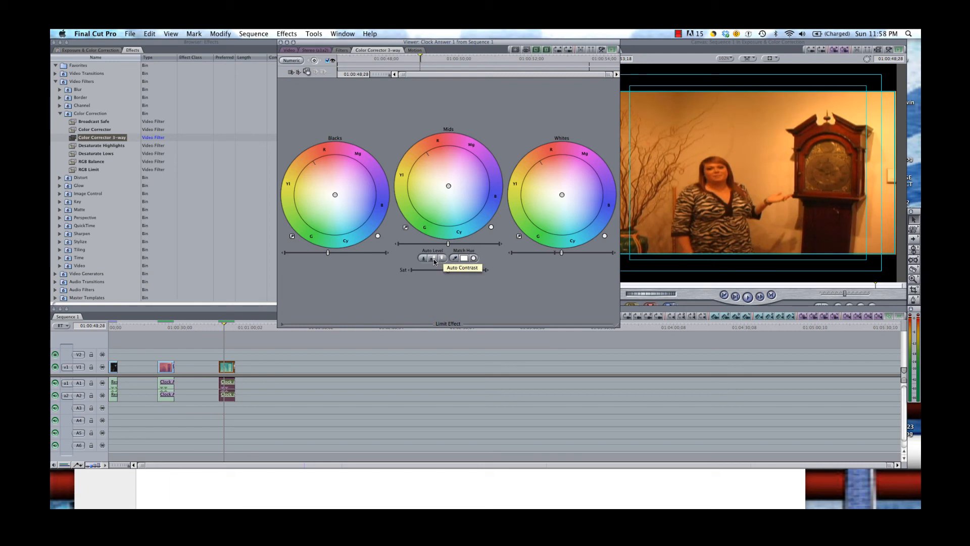
pyautogui.click(433, 259)
pyautogui.click(422, 260)
# Close the gap between the two Clock Answer 1 clips and stack the second copy on V2 directly above the corrected one.
pyautogui.moveTo(224, 325); pyautogui.dragTo(162, 326)
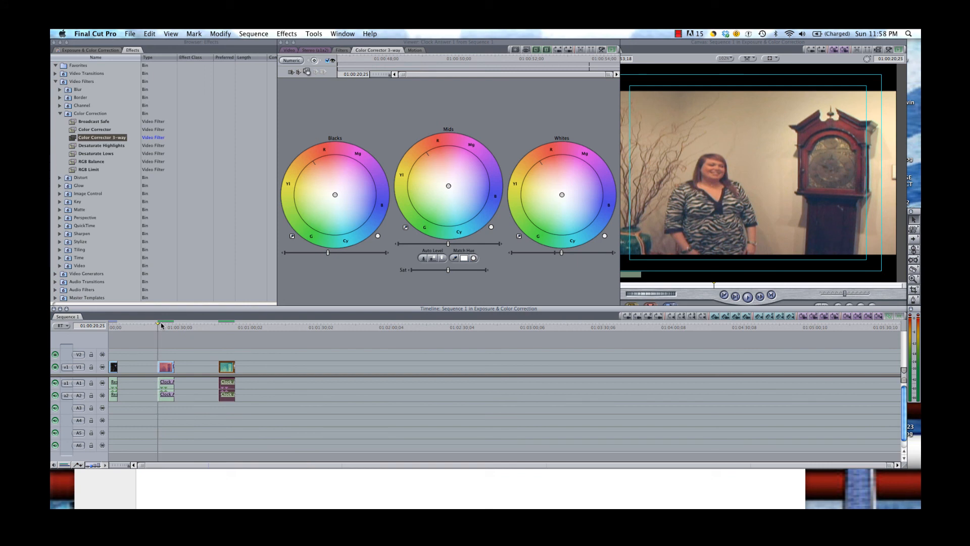
pyautogui.moveTo(161, 326); pyautogui.dragTo(218, 325)
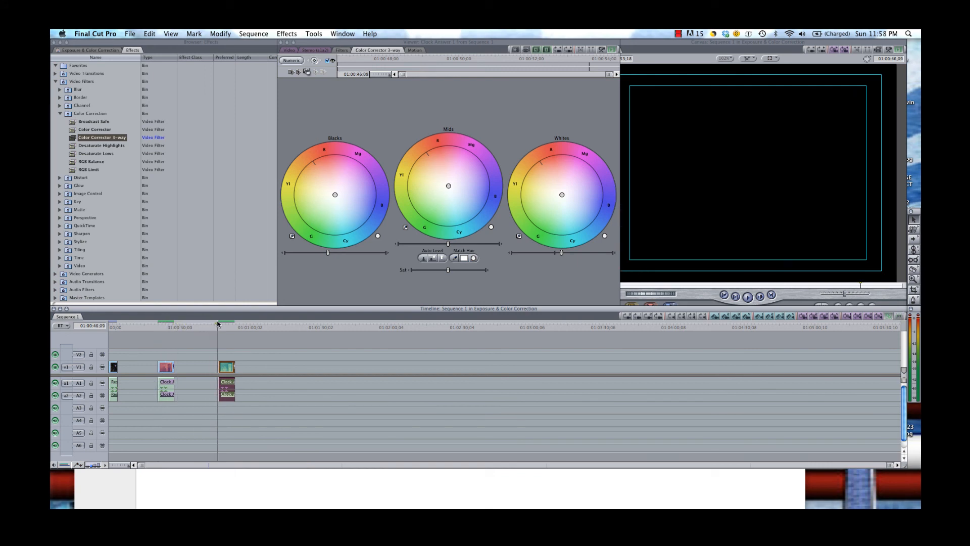
pyautogui.rightClick(199, 372)
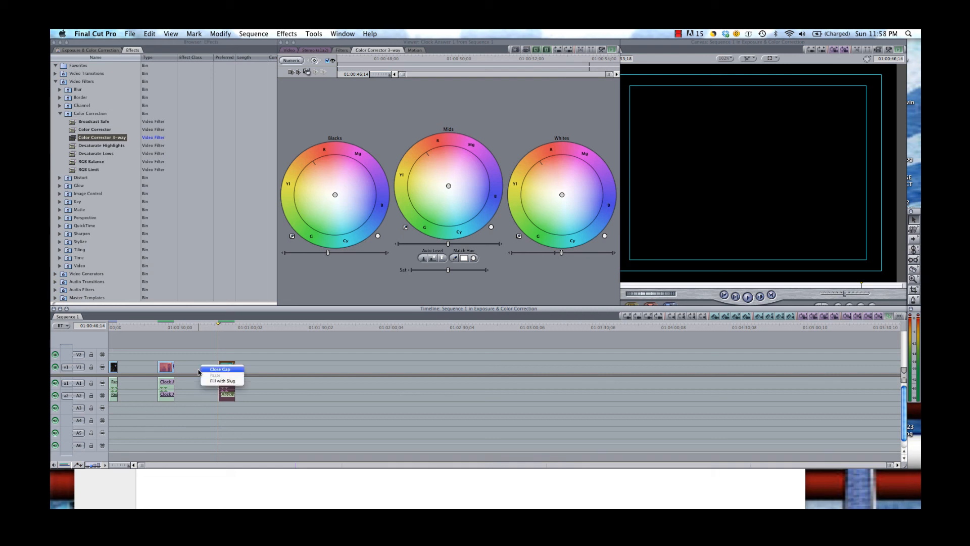
pyautogui.click(219, 369)
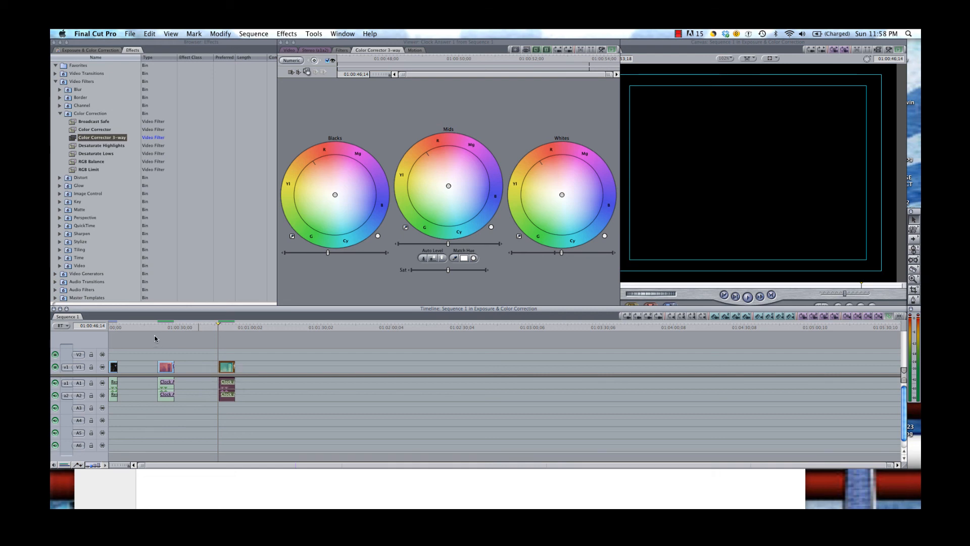
pyautogui.moveTo(167, 328); pyautogui.dragTo(178, 326)
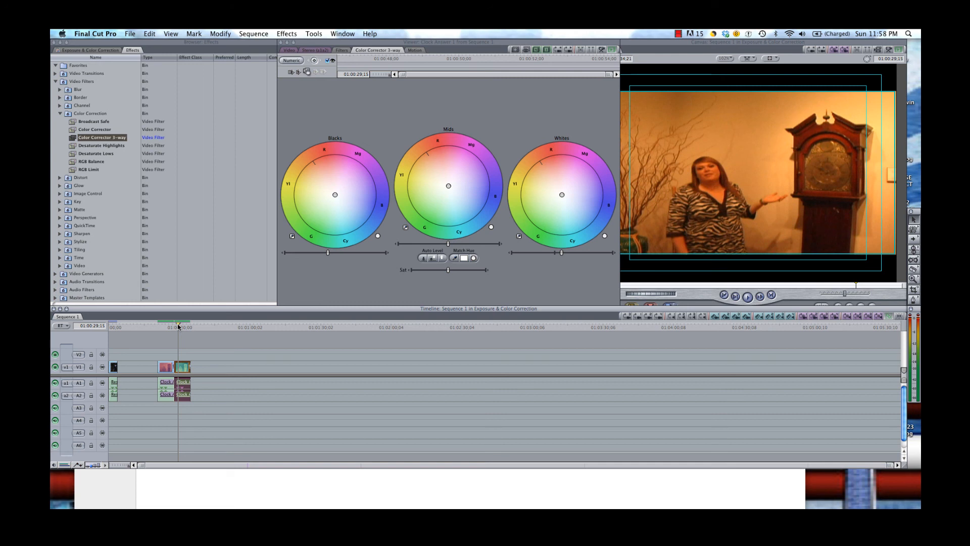
pyautogui.moveTo(180, 359); pyautogui.dragTo(167, 357)
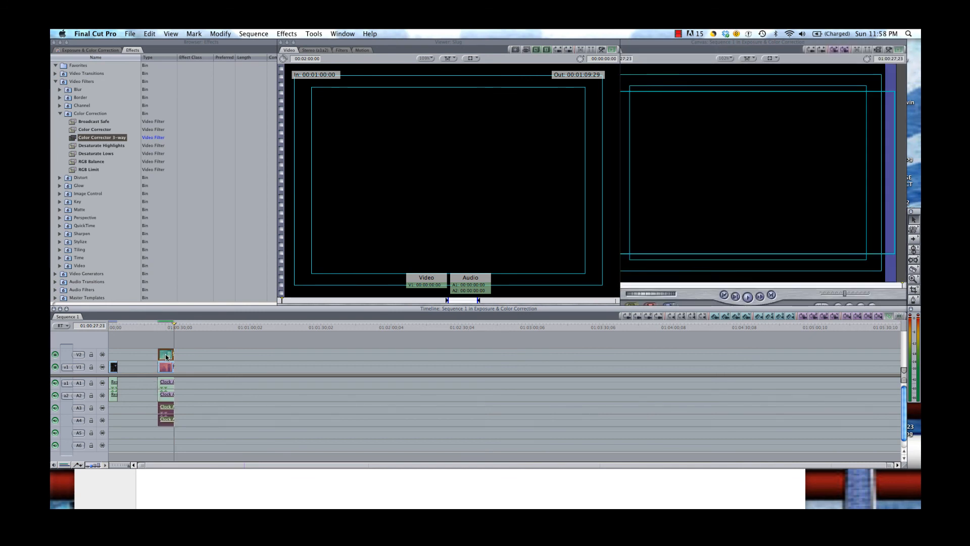
# Park the playhead at 01:00:24:15 and crop the V2 copy of Clock Answer 1 by 36 from its left side.
pyautogui.doubleClick(167, 356)
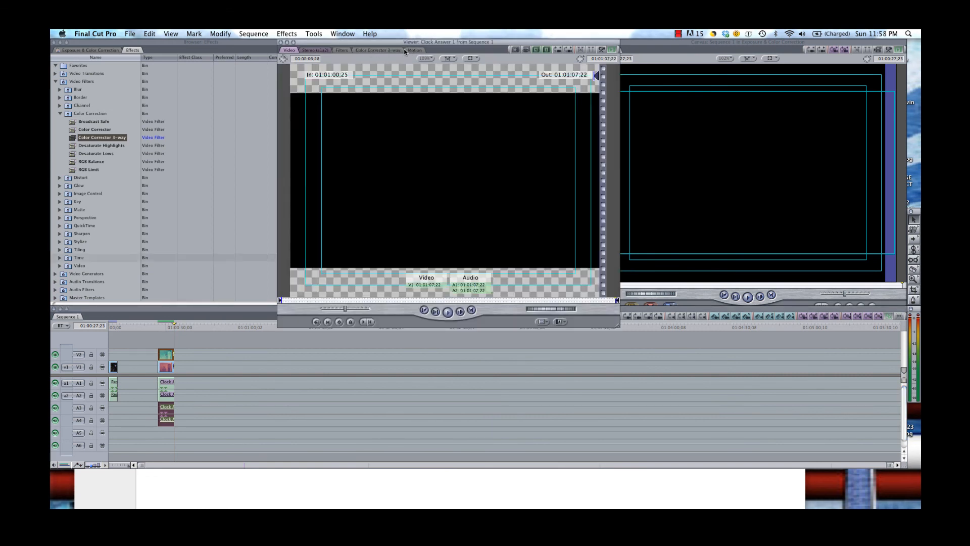
pyautogui.click(342, 51)
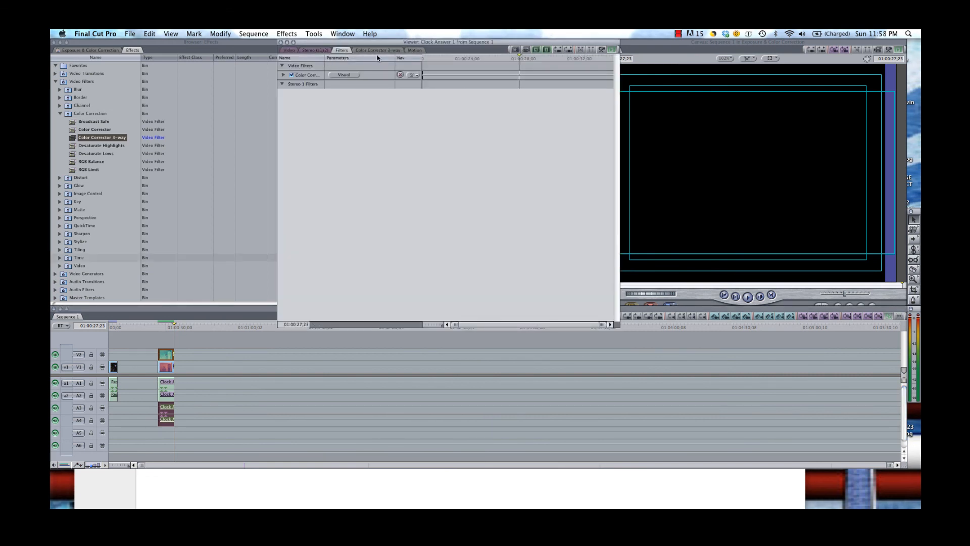
pyautogui.click(412, 51)
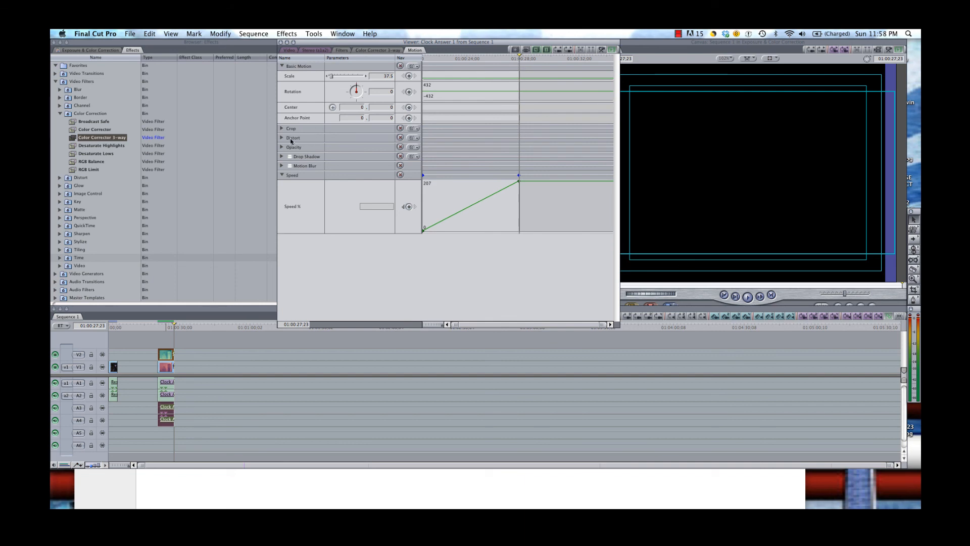
pyautogui.click(167, 327)
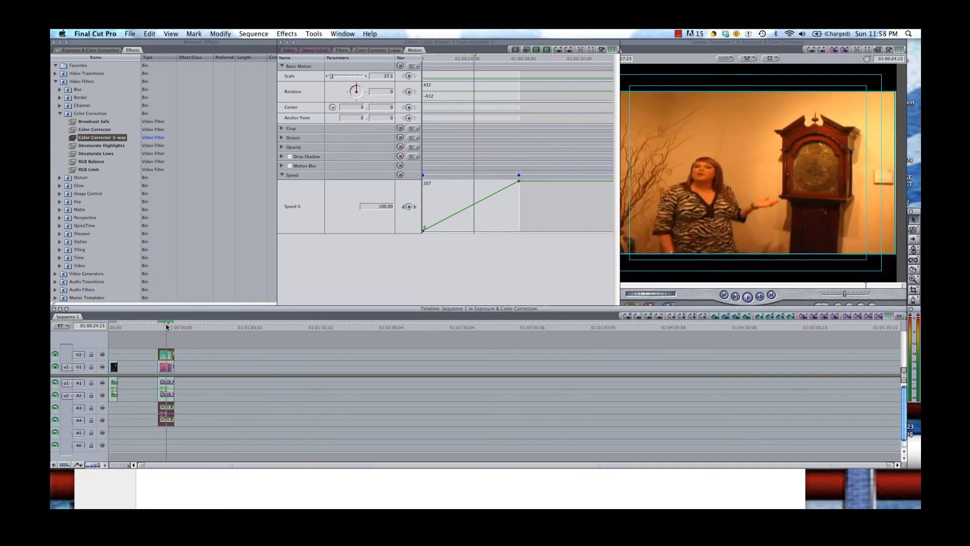
pyautogui.click(282, 128)
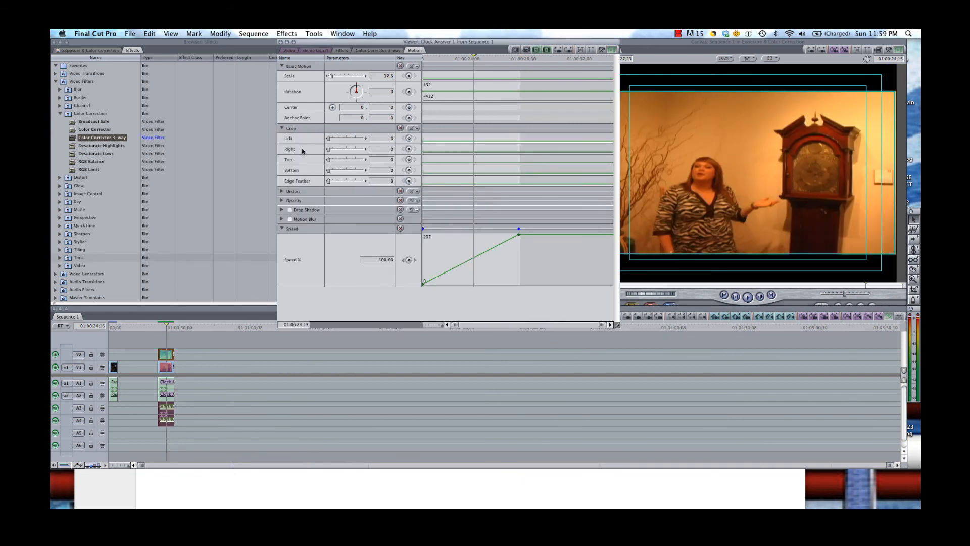
pyautogui.moveTo(327, 138); pyautogui.dragTo(341, 141)
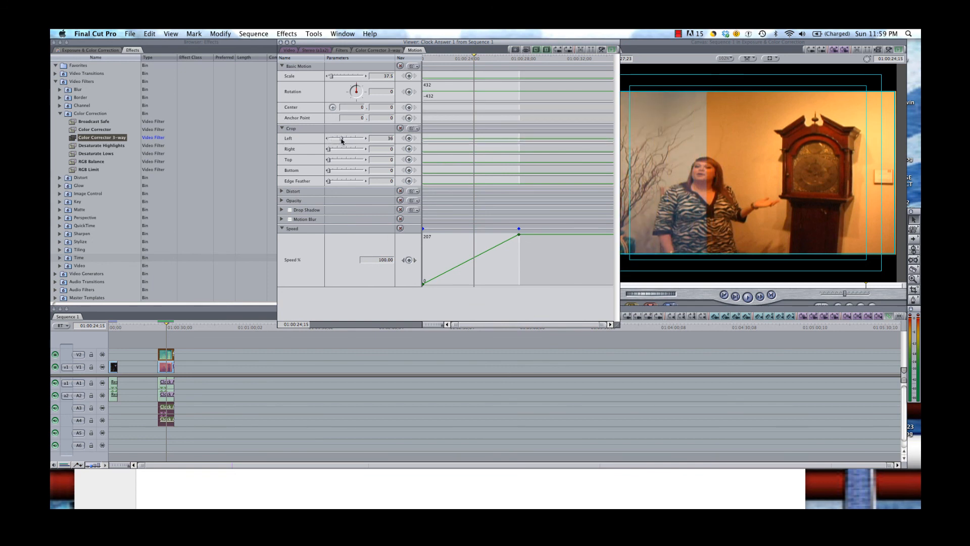